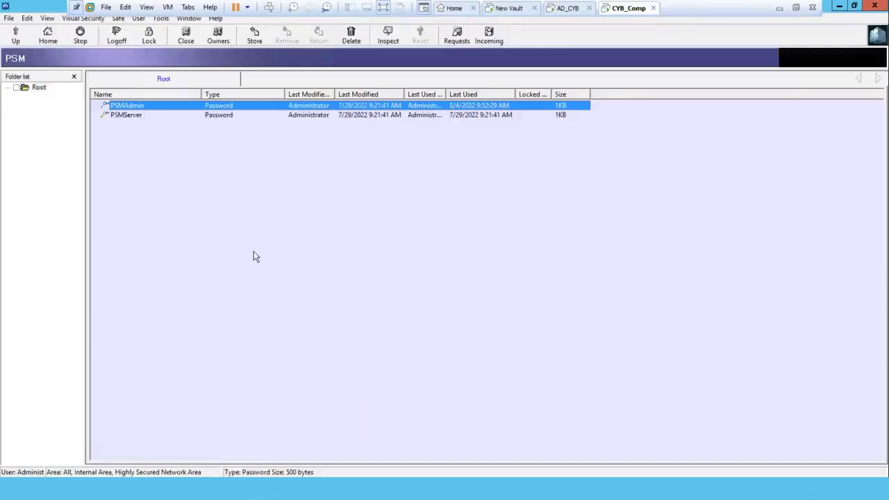
Step: Close the PSM safe and go through the PSMLiveSessions, PSMNotifications and PSMUniversalConnectors safes in the Primary Vault list
{"action": "left_click", "coordinate": [254, 251]}
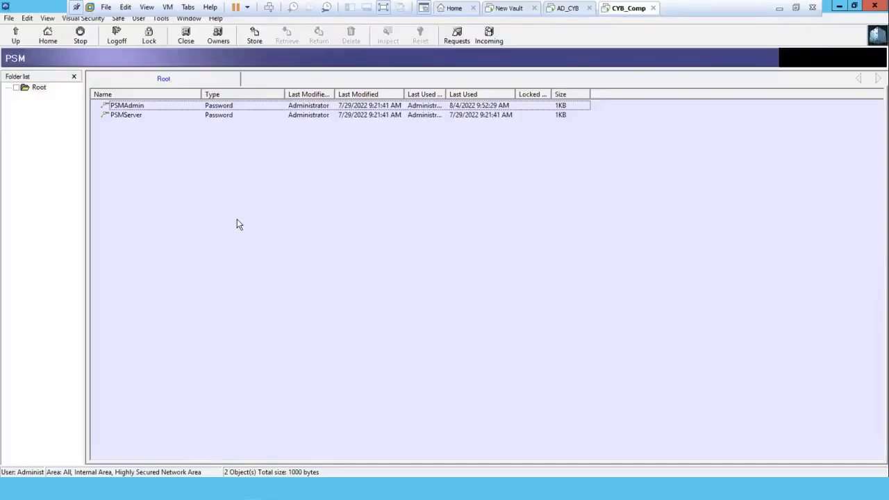
{"action": "left_click", "coordinate": [185, 36]}
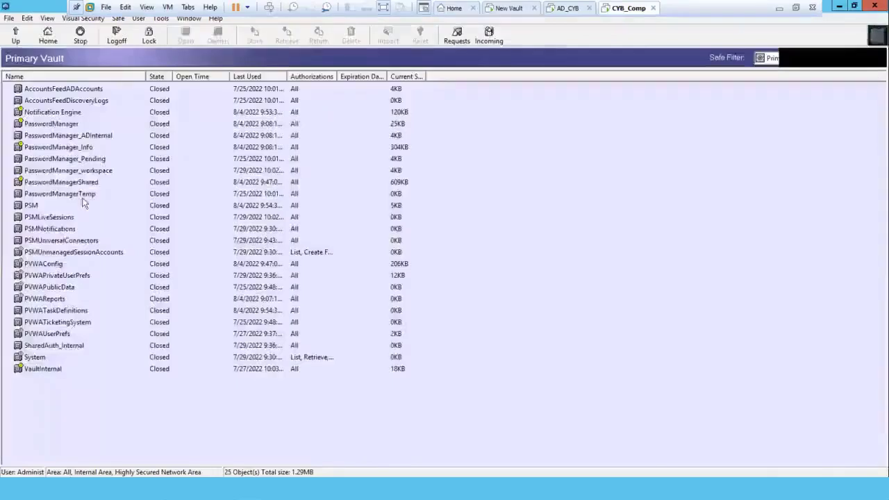
{"action": "left_click", "coordinate": [43, 218]}
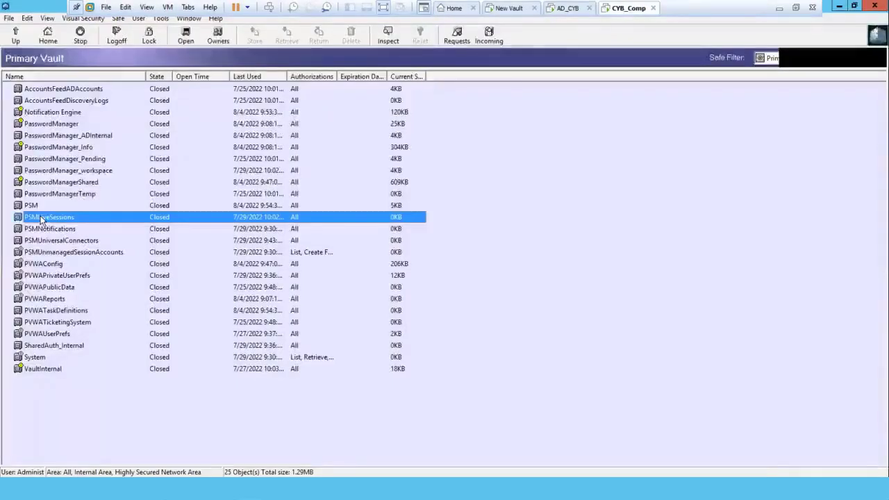
{"action": "left_click", "coordinate": [21, 229]}
{"action": "left_click", "coordinate": [19, 241]}
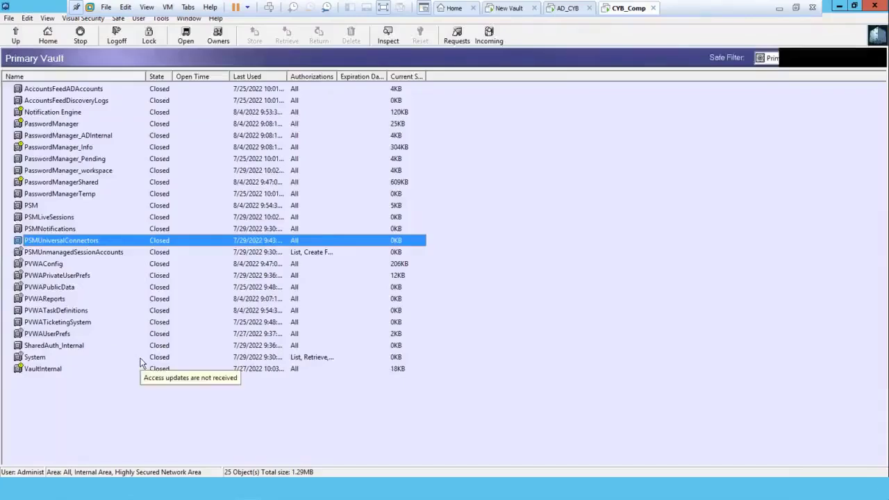
{"action": "left_click", "coordinate": [109, 400]}
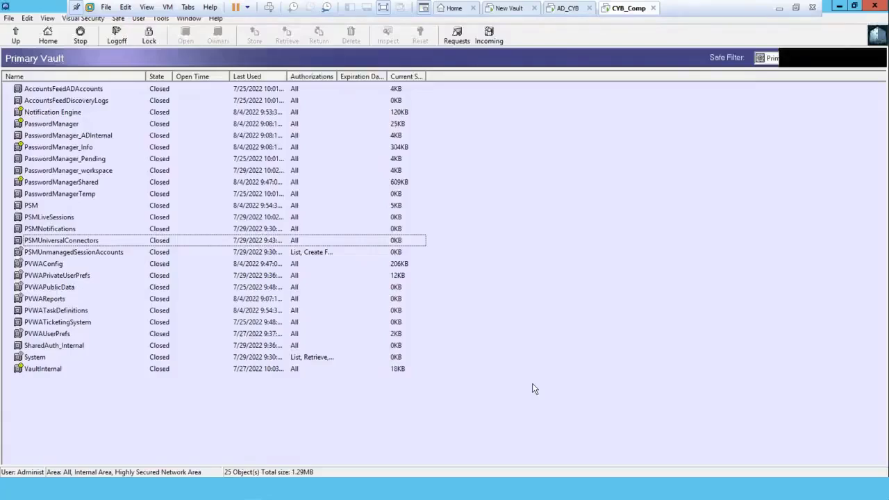
Step: Check the locations offered by the safe filter without changing the selection
{"action": "left_click", "coordinate": [774, 59]}
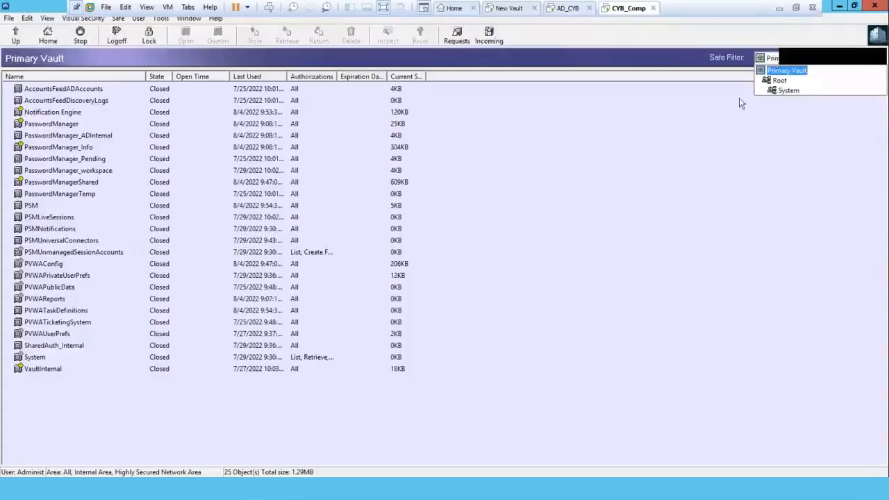
{"action": "left_click", "coordinate": [671, 157]}
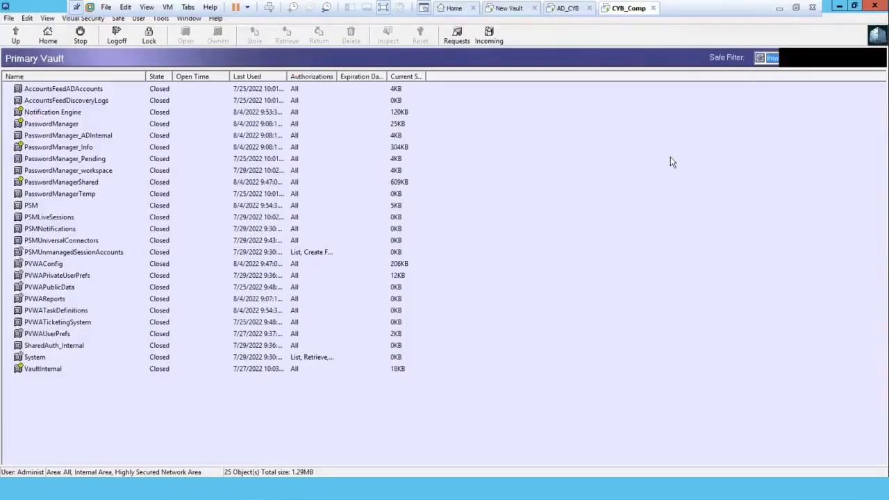
Step: Review the PSMApp_WIN, PSMAppUsers and PSMGw_WIN entries among the vault's users and groups
{"action": "left_click", "coordinate": [160, 19]}
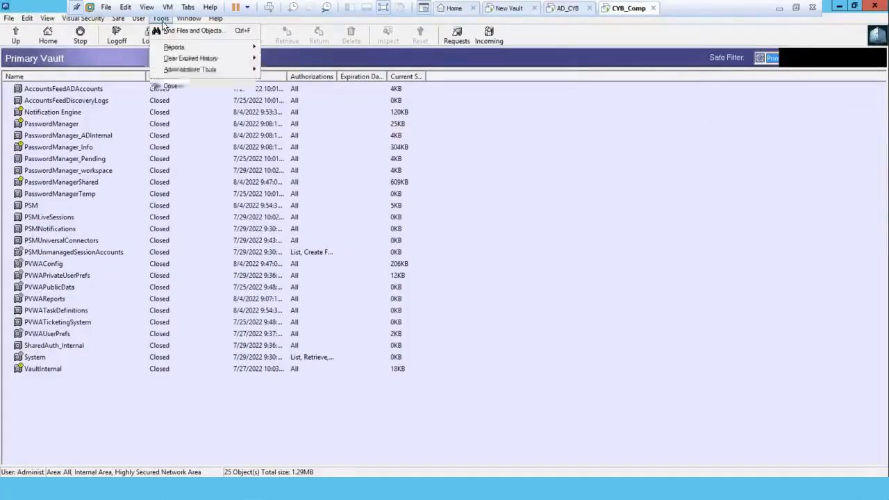
{"action": "left_click", "coordinate": [173, 72]}
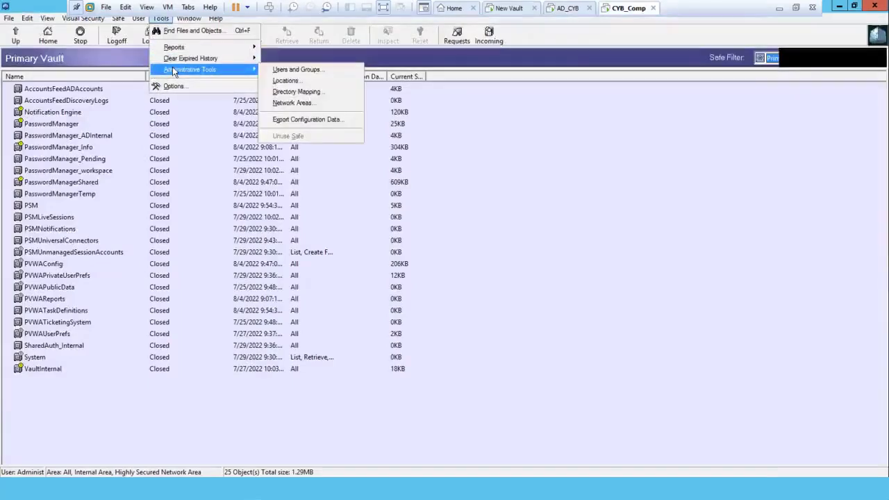
{"action": "left_click", "coordinate": [291, 70]}
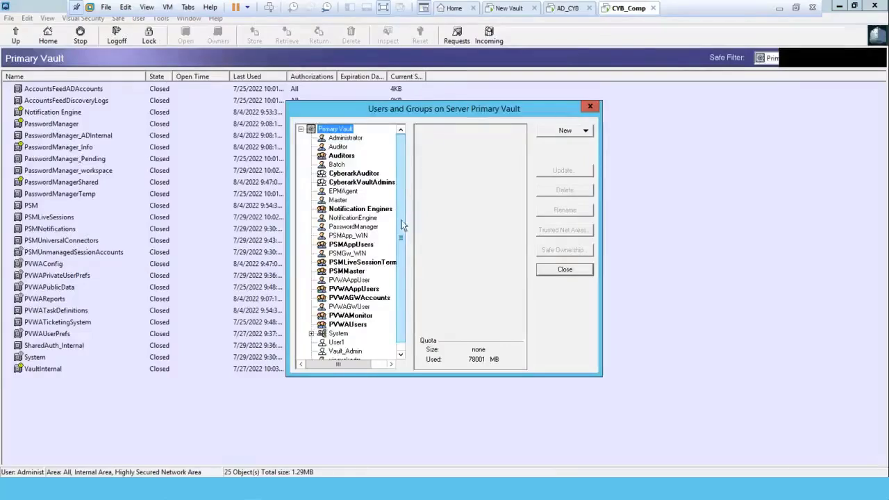
{"action": "scroll", "coordinate": [402, 229], "scroll_direction": "down", "scroll_amount": 1}
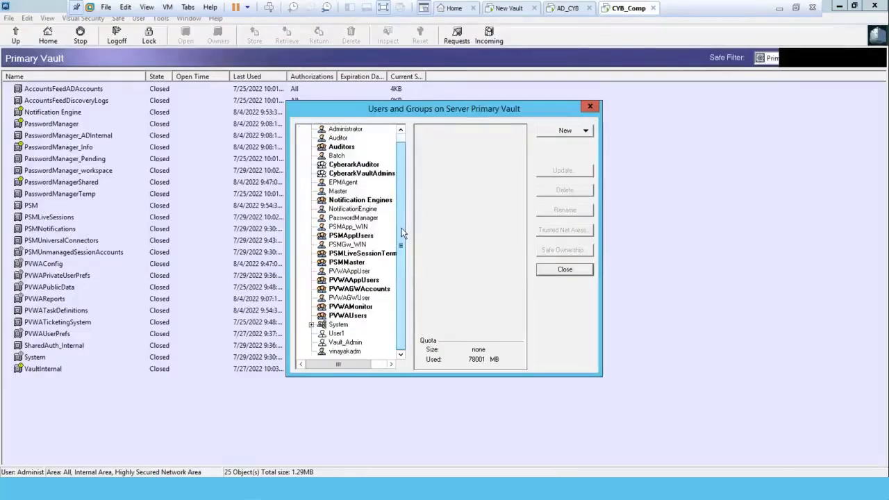
{"action": "left_click", "coordinate": [351, 228]}
{"action": "left_click", "coordinate": [356, 236]}
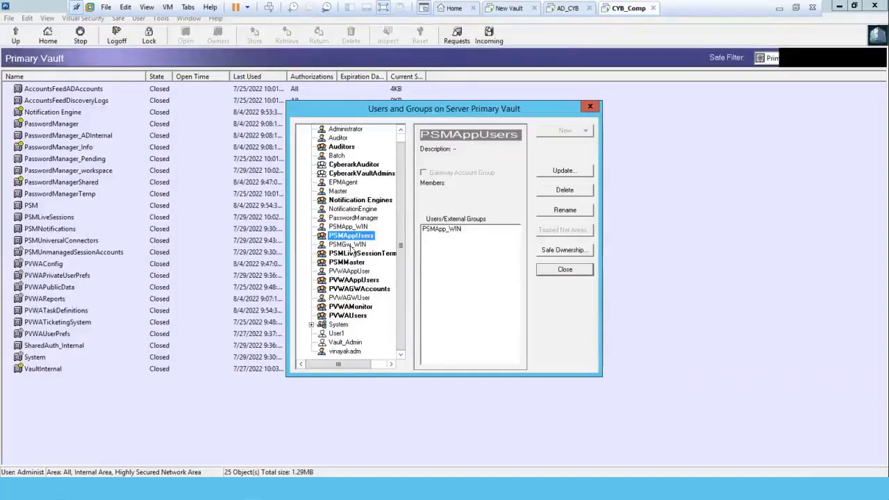
{"action": "left_click", "coordinate": [348, 245]}
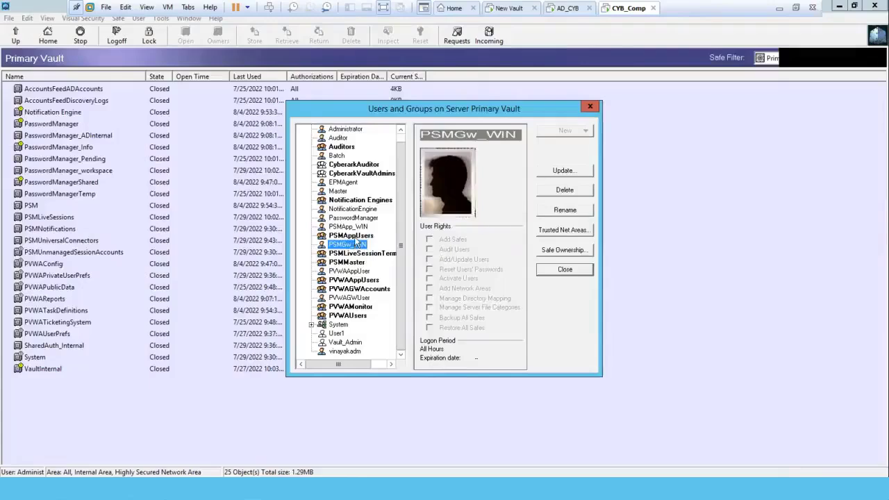
{"action": "left_click", "coordinate": [355, 238]}
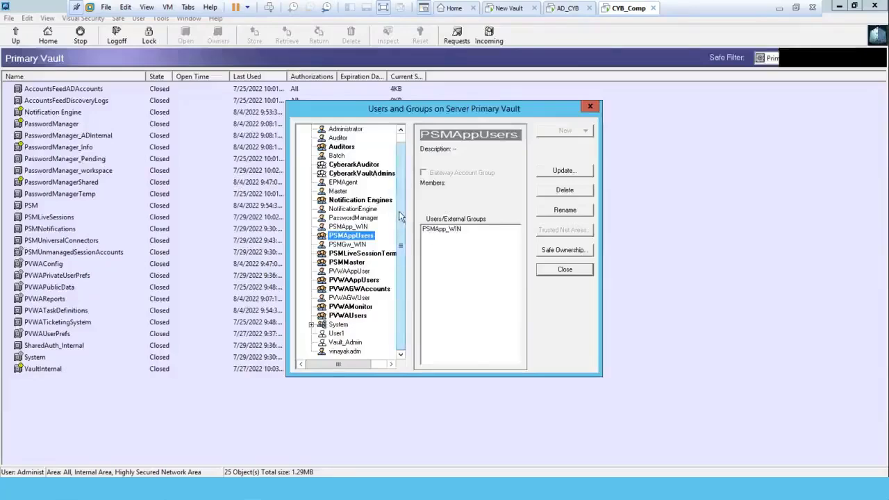
{"action": "scroll", "coordinate": [404, 176], "scroll_direction": "up", "scroll_amount": 1}
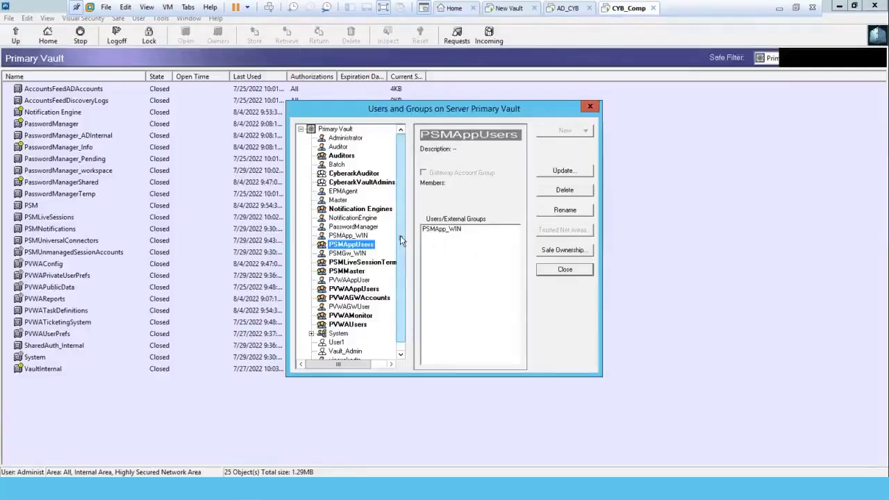
{"action": "scroll", "coordinate": [401, 240], "scroll_direction": "down", "scroll_amount": 1}
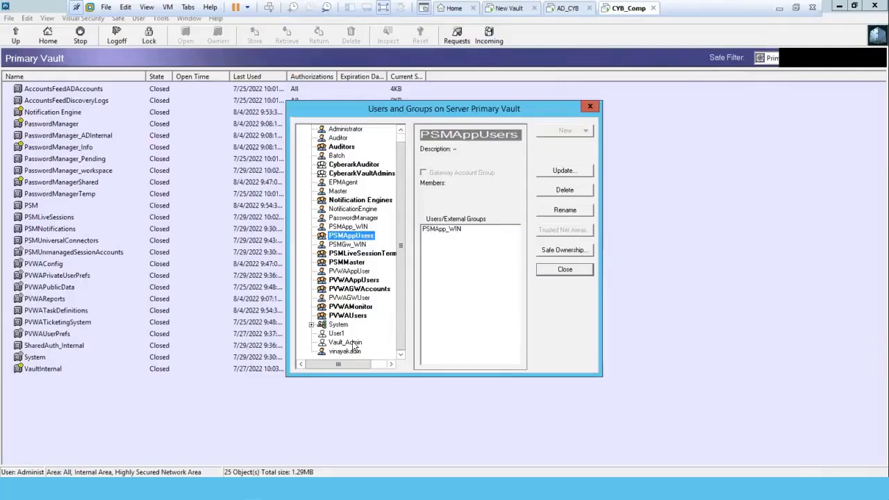
{"action": "left_click", "coordinate": [572, 269]}
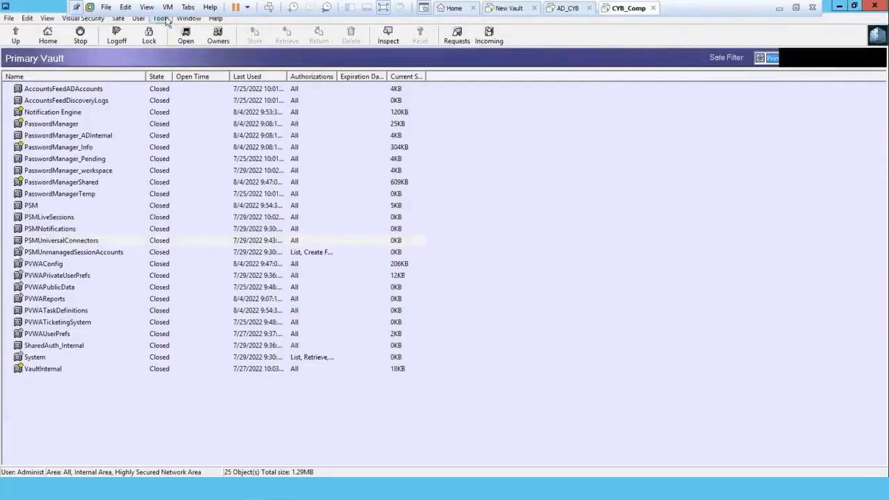
Step: Inspect the Cyber_AD rule of the Vault Admins Mapping directory map and leave it without saving changes
{"action": "left_click", "coordinate": [161, 18]}
{"action": "mouse_move", "coordinate": [180, 72]}
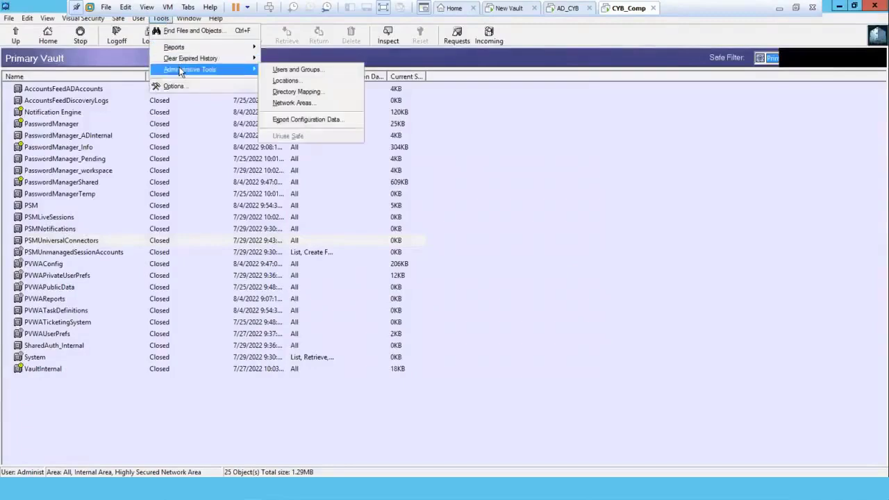
{"action": "left_click", "coordinate": [281, 93]}
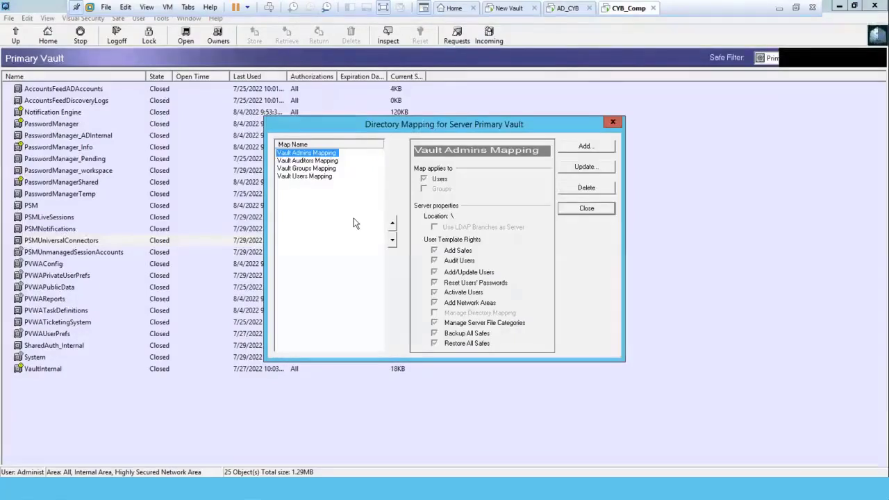
{"action": "left_click", "coordinate": [596, 167]}
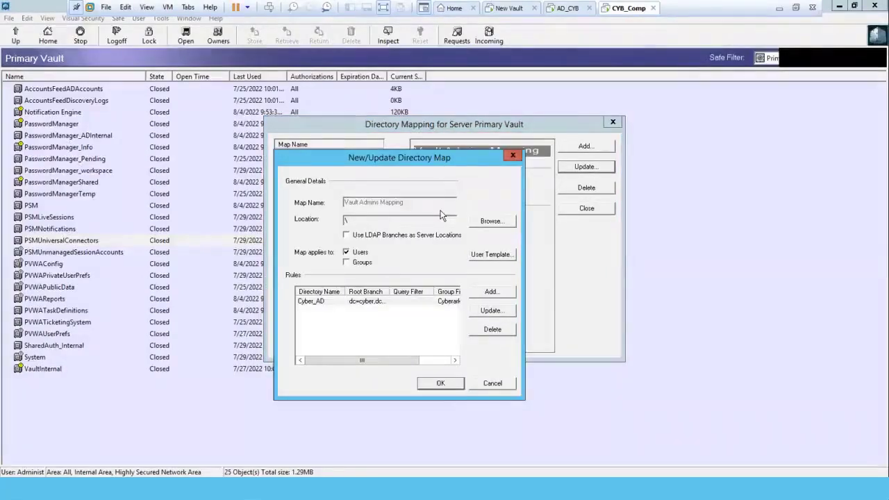
{"action": "double_click", "coordinate": [316, 304]}
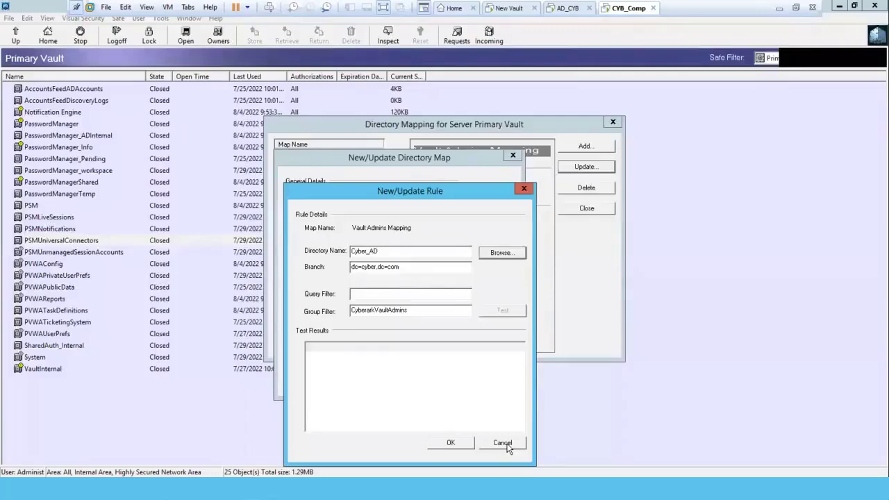
{"action": "left_click", "coordinate": [508, 447]}
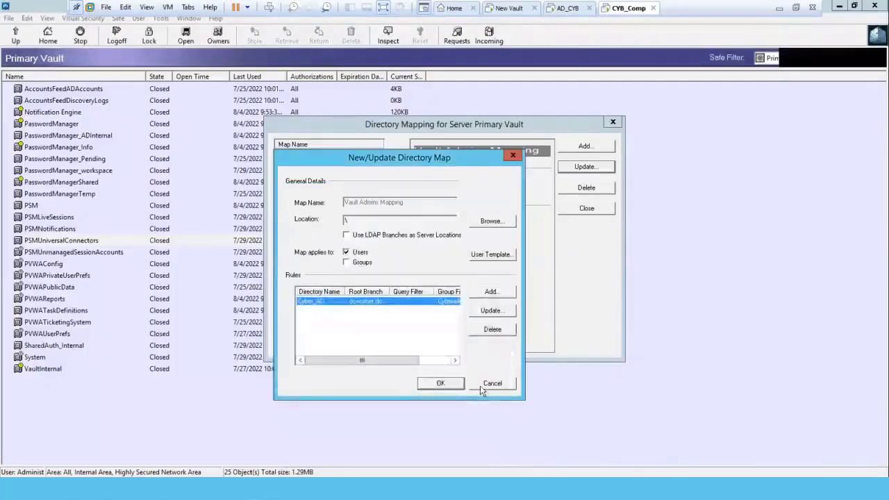
{"action": "left_click", "coordinate": [497, 384]}
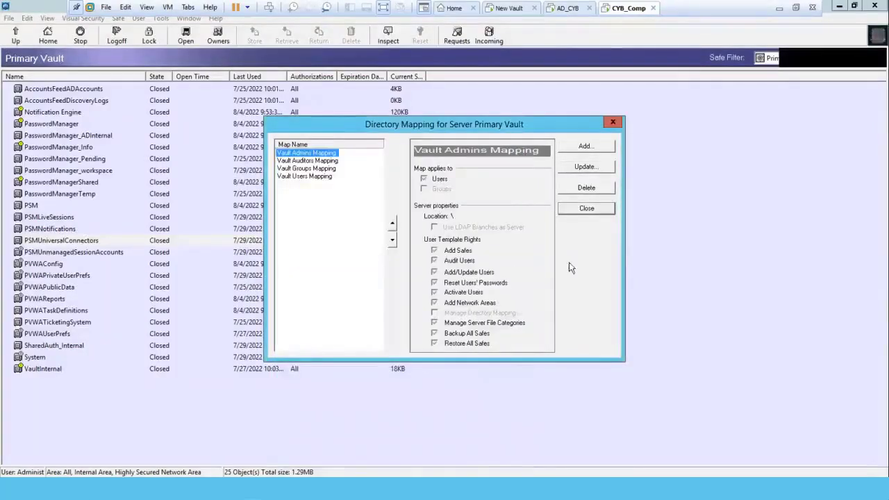
{"action": "left_click", "coordinate": [585, 208]}
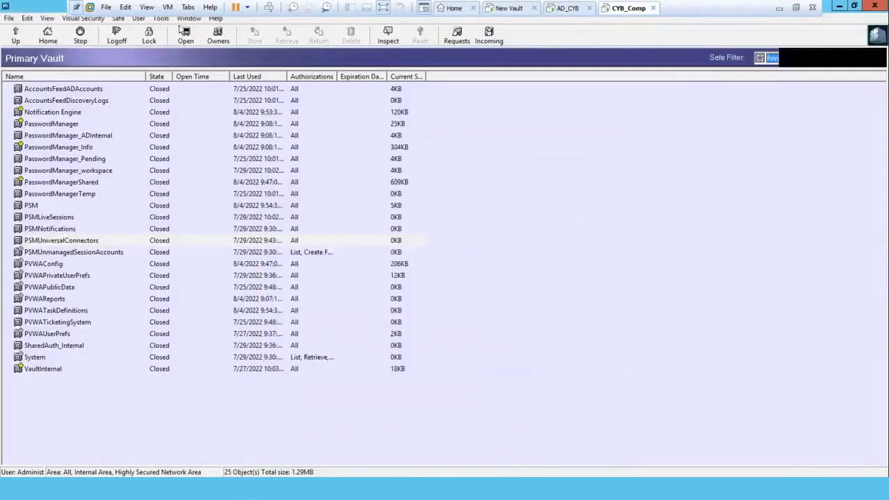
Step: View the directory mapping details and user rights of User1 in the vault's users and groups
{"action": "left_click", "coordinate": [160, 18]}
{"action": "mouse_move", "coordinate": [169, 61]}
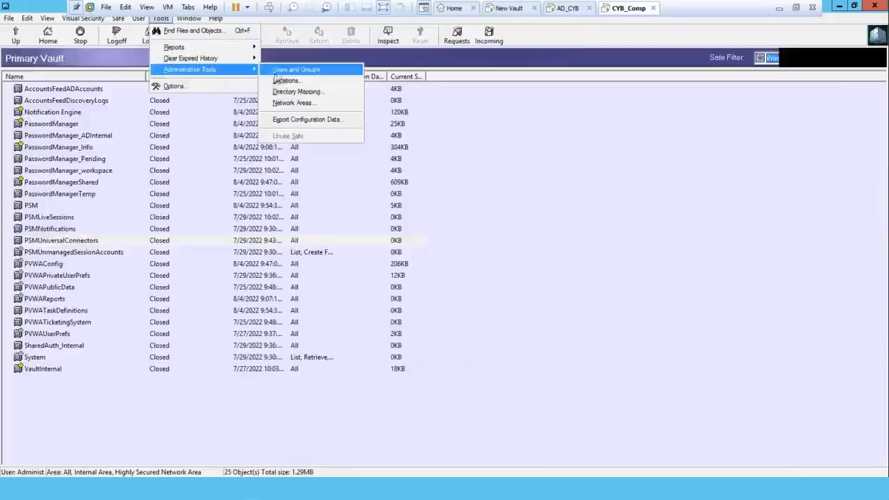
{"action": "left_click", "coordinate": [280, 70]}
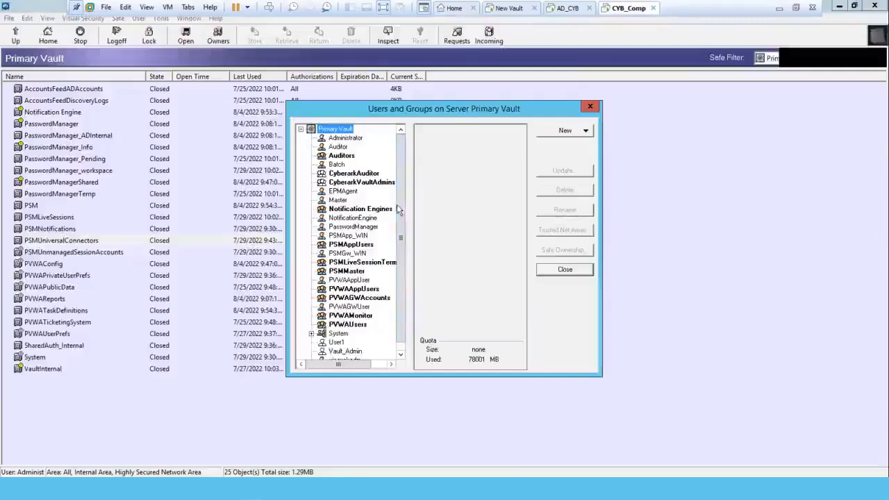
{"action": "scroll", "coordinate": [401, 303], "scroll_direction": "down", "scroll_amount": 3}
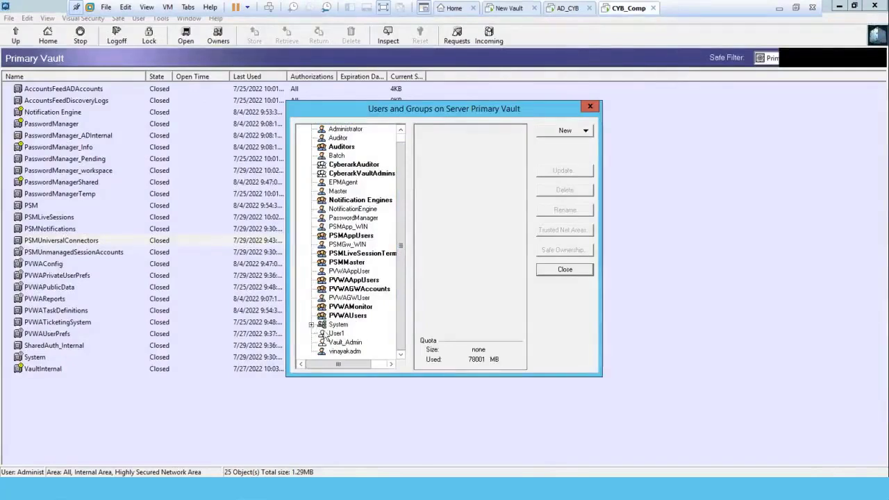
{"action": "left_click", "coordinate": [337, 335]}
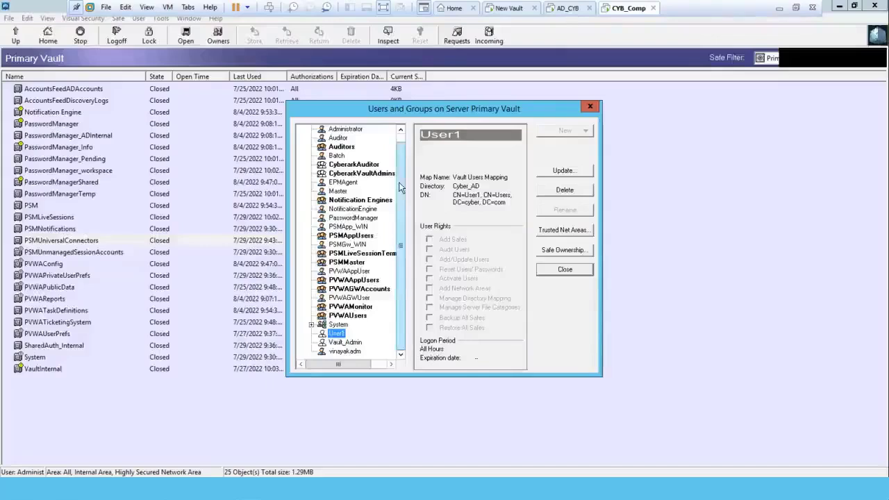
Step: Check which object types can be created under the Primary Vault root, and close the users and groups window
{"action": "left_click", "coordinate": [401, 131]}
{"action": "left_click", "coordinate": [350, 130]}
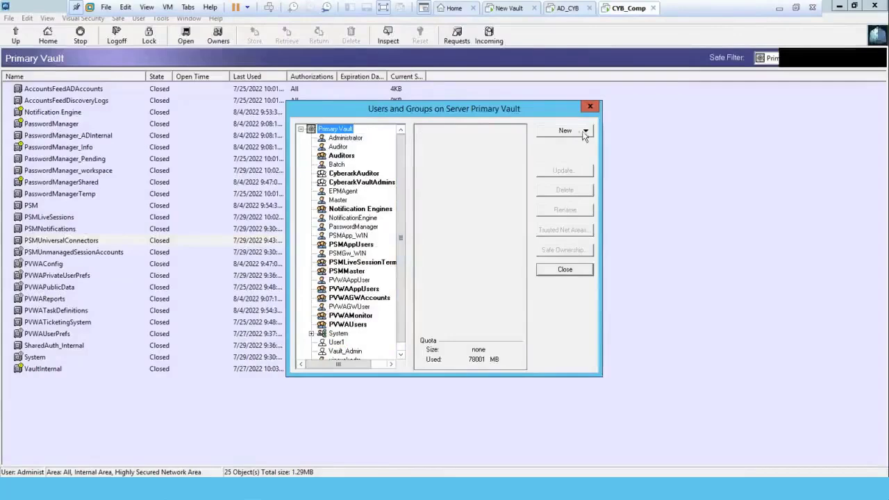
{"action": "left_click", "coordinate": [585, 132]}
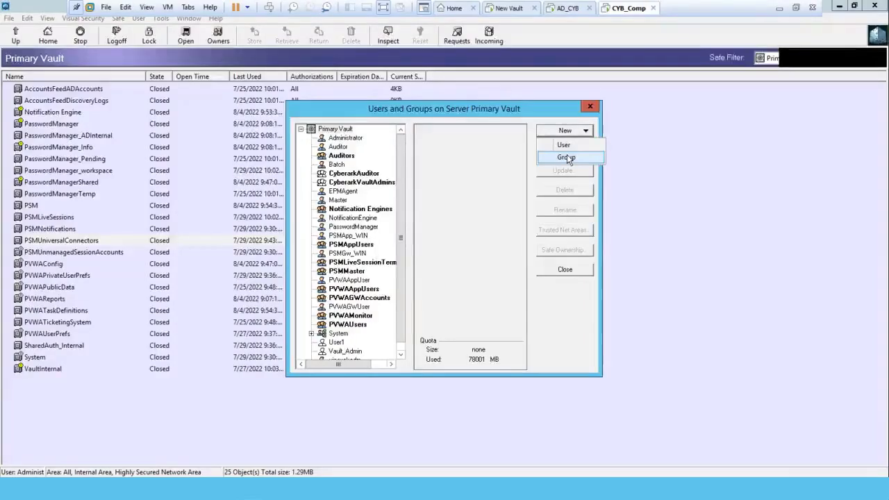
{"action": "left_click", "coordinate": [513, 115]}
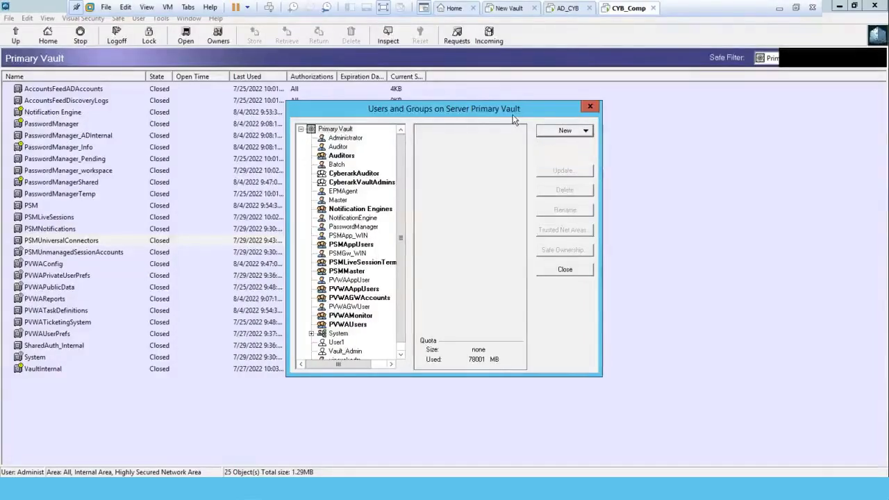
{"action": "left_click", "coordinate": [559, 277]}
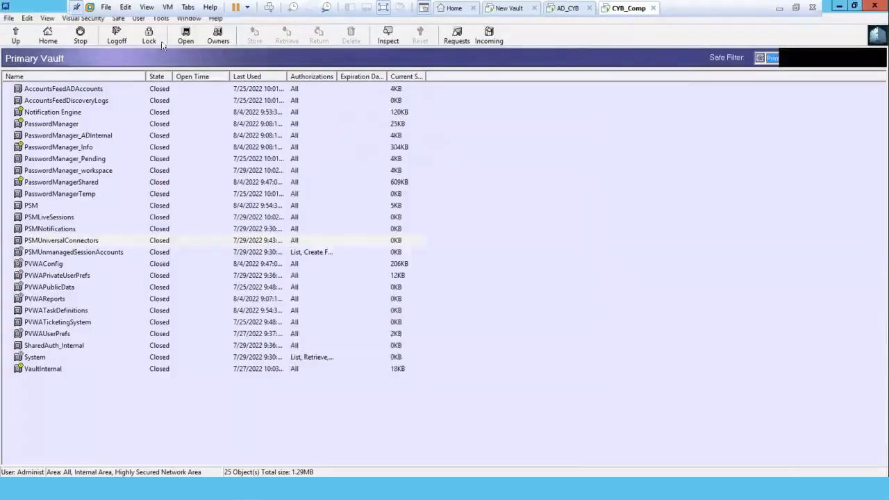
Step: View the general details of the Vault Admins Mapping directory map and cancel its update
{"action": "left_click", "coordinate": [161, 18]}
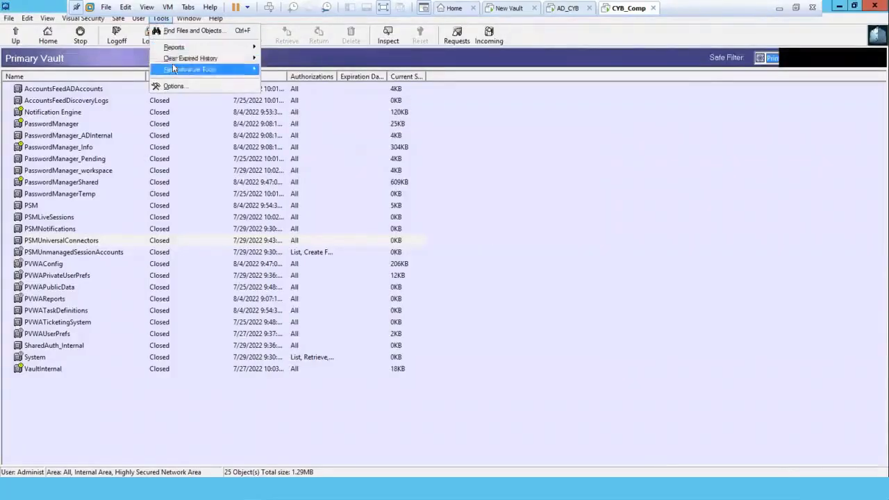
{"action": "left_click", "coordinate": [296, 91]}
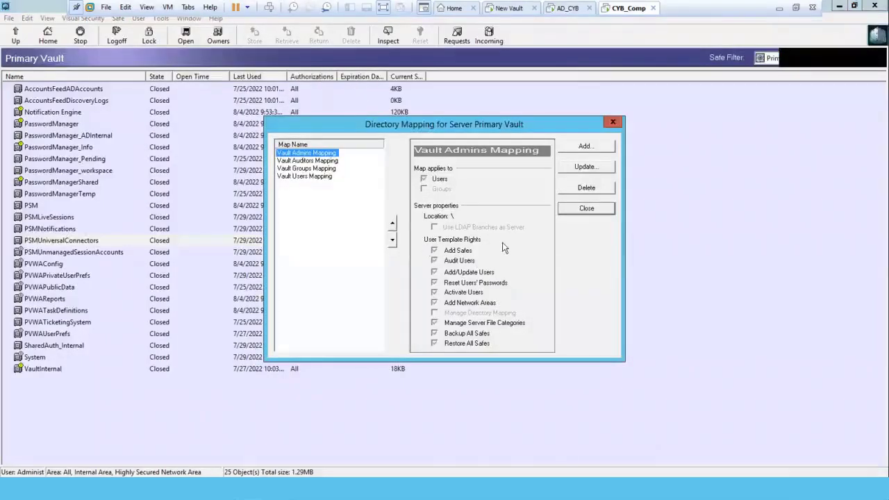
{"action": "left_click", "coordinate": [597, 172]}
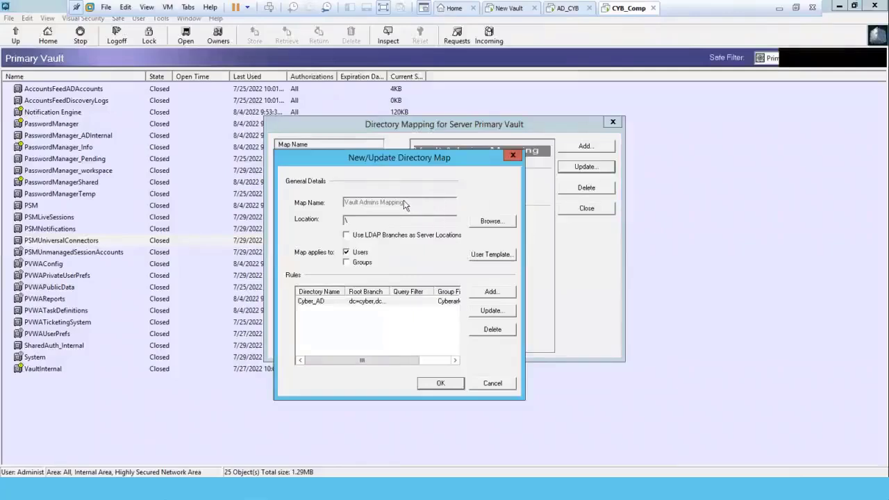
{"action": "left_click", "coordinate": [491, 384]}
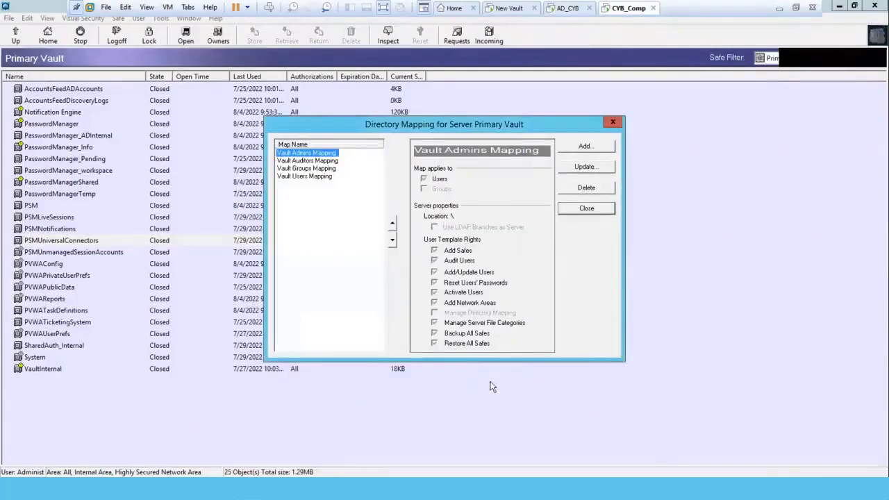